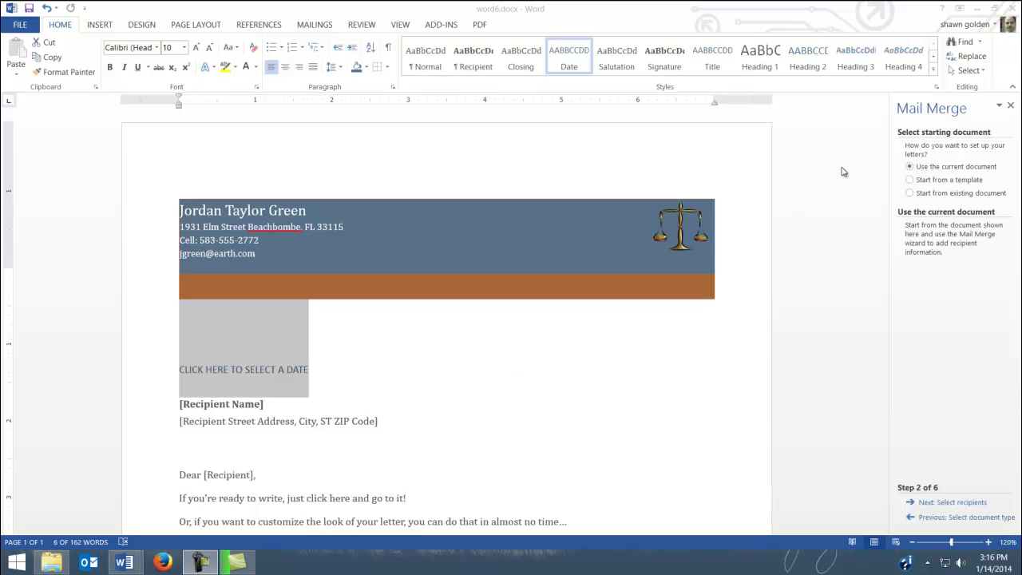
Step: Advance to Select recipients, choose 'Type a new list', and create a new address list
{"action": "left_click", "coordinate": [944, 503]}
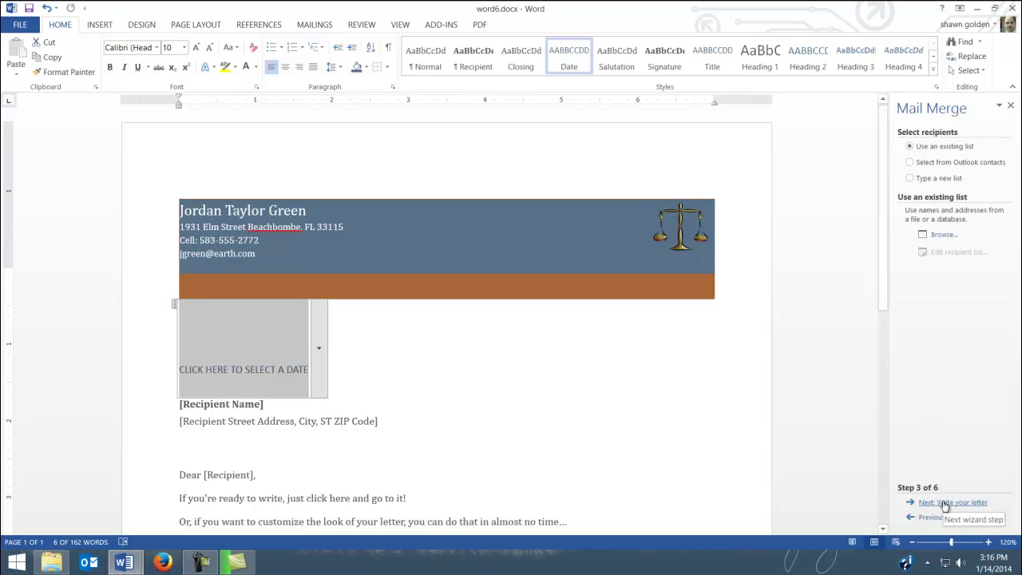
{"action": "left_click", "coordinate": [911, 178]}
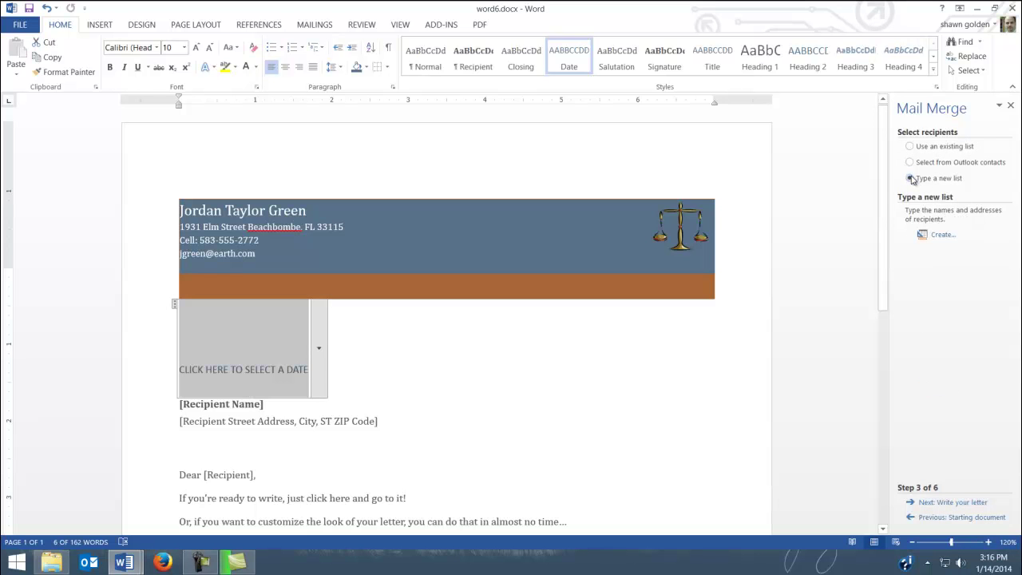
{"action": "left_click", "coordinate": [945, 236]}
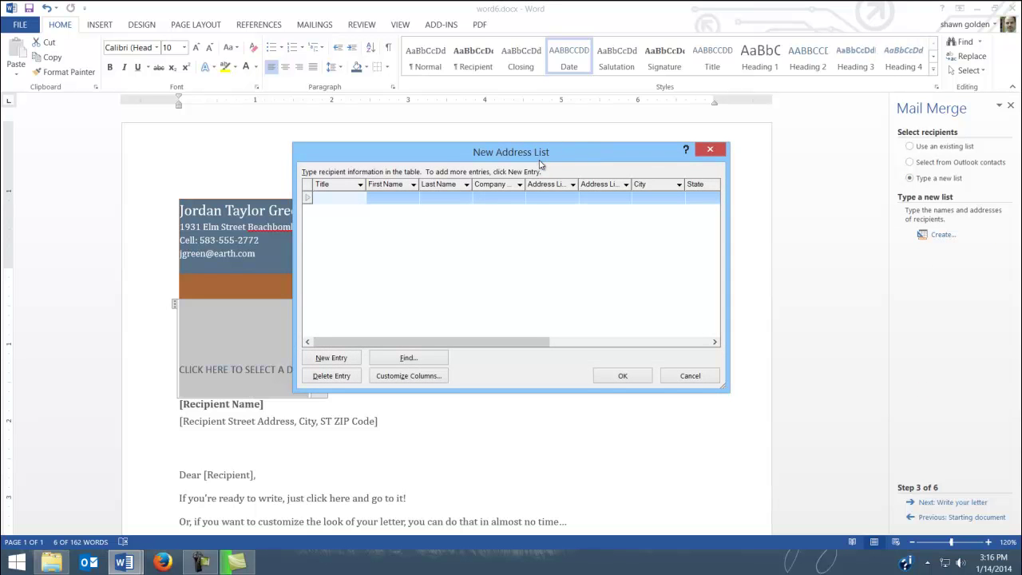
{"action": "left_click_drag", "start_coordinate": [541, 162], "coordinate": [471, 159]}
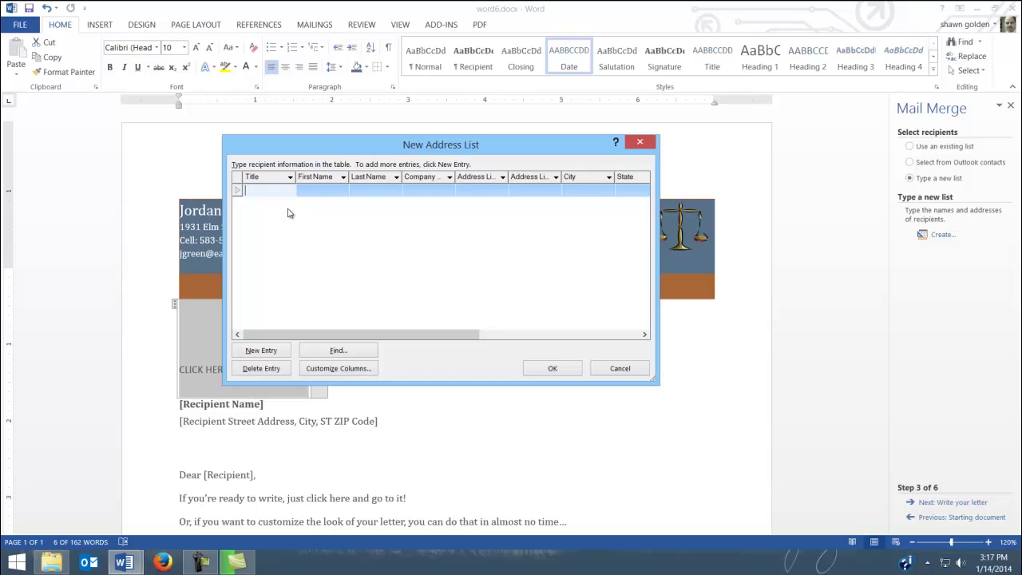
Step: Customize the address list columns and delete the Country or Region field
{"action": "left_click", "coordinate": [327, 369]}
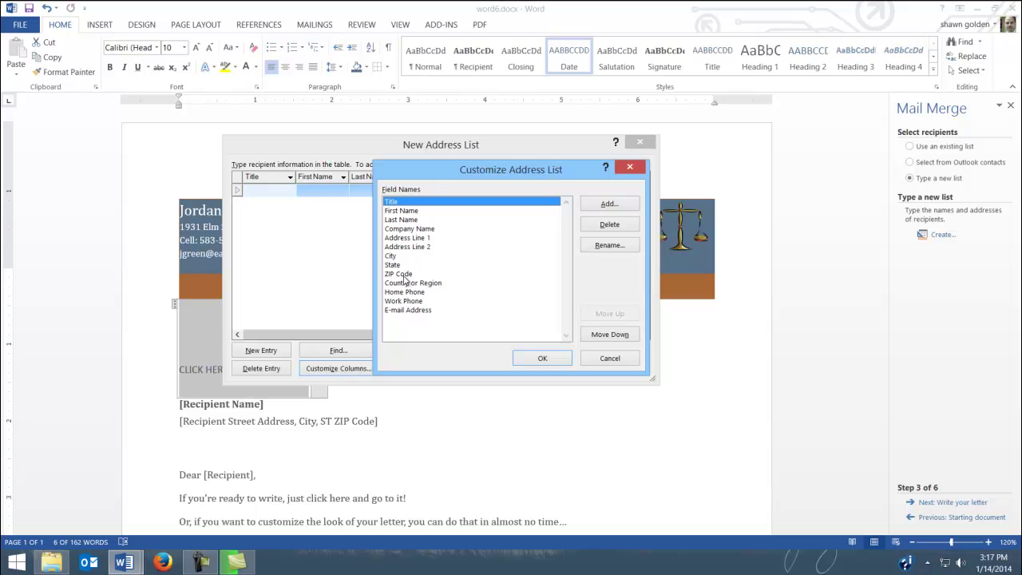
{"action": "left_click", "coordinate": [404, 284]}
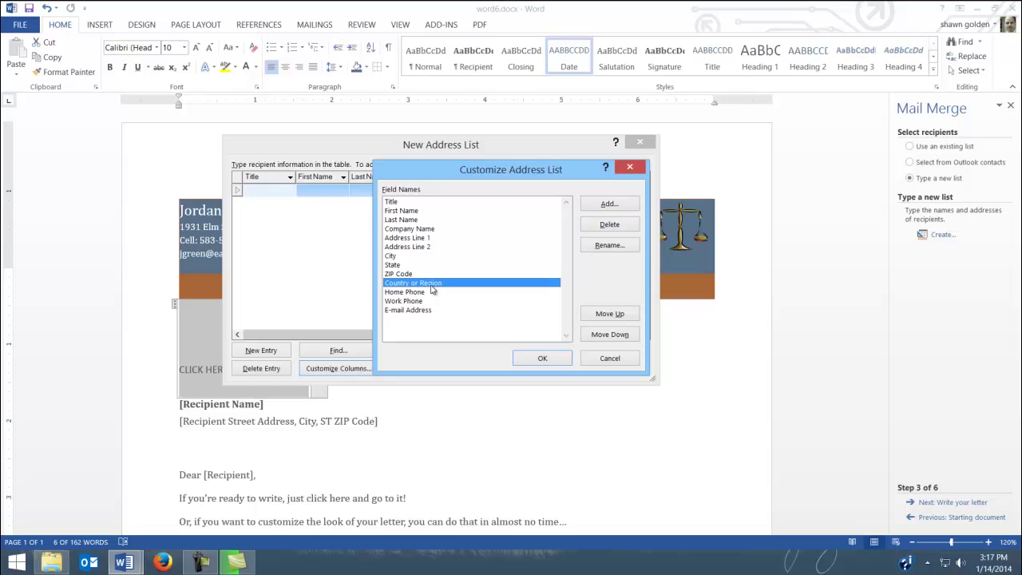
{"action": "left_click", "coordinate": [620, 226]}
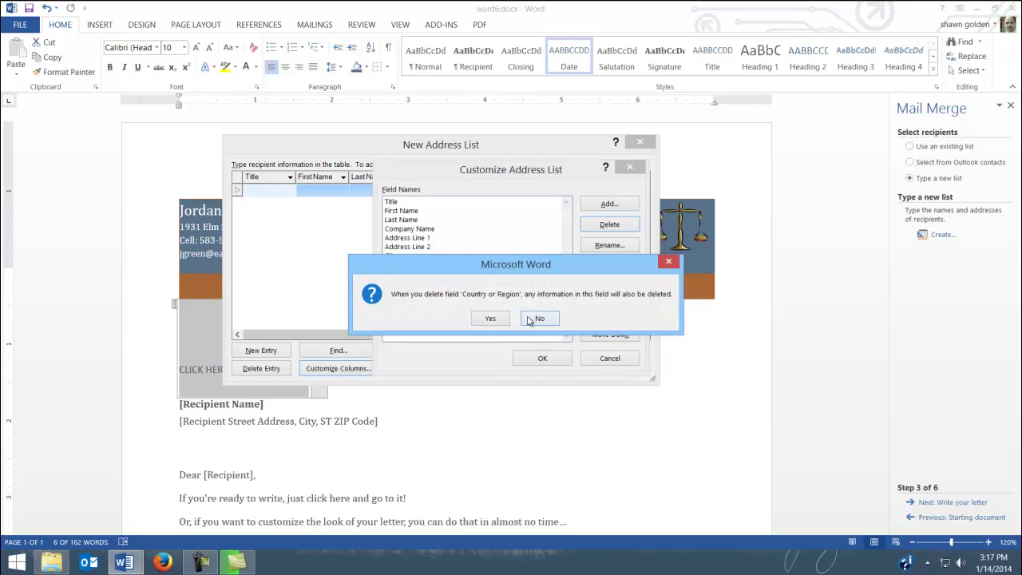
{"action": "left_click", "coordinate": [489, 318]}
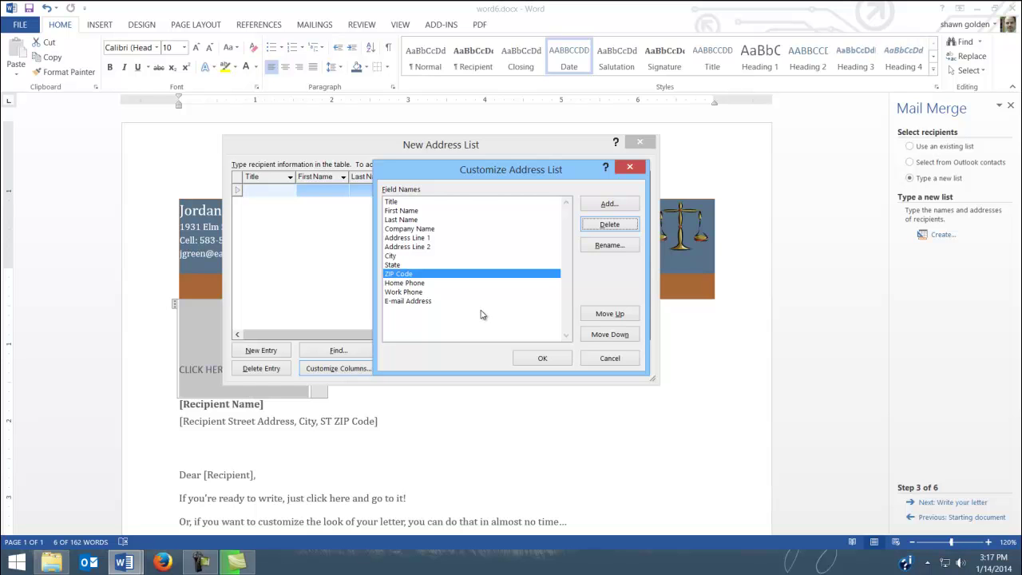
Step: Delete the Home Phone, Work Phone and E-mail Address fields from the list
{"action": "left_click", "coordinate": [410, 292]}
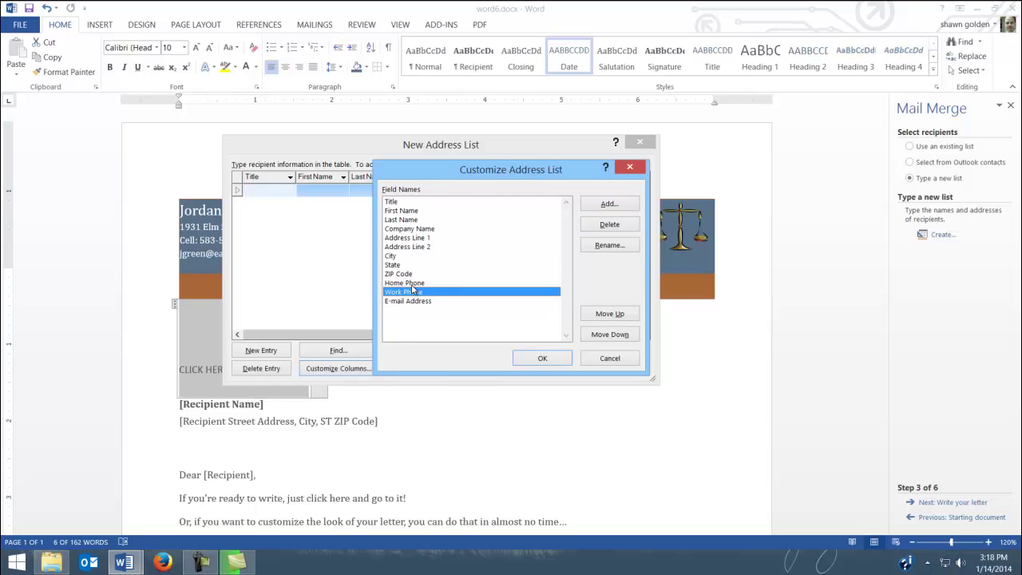
{"action": "left_click", "coordinate": [414, 282]}
{"action": "left_click", "coordinate": [610, 224]}
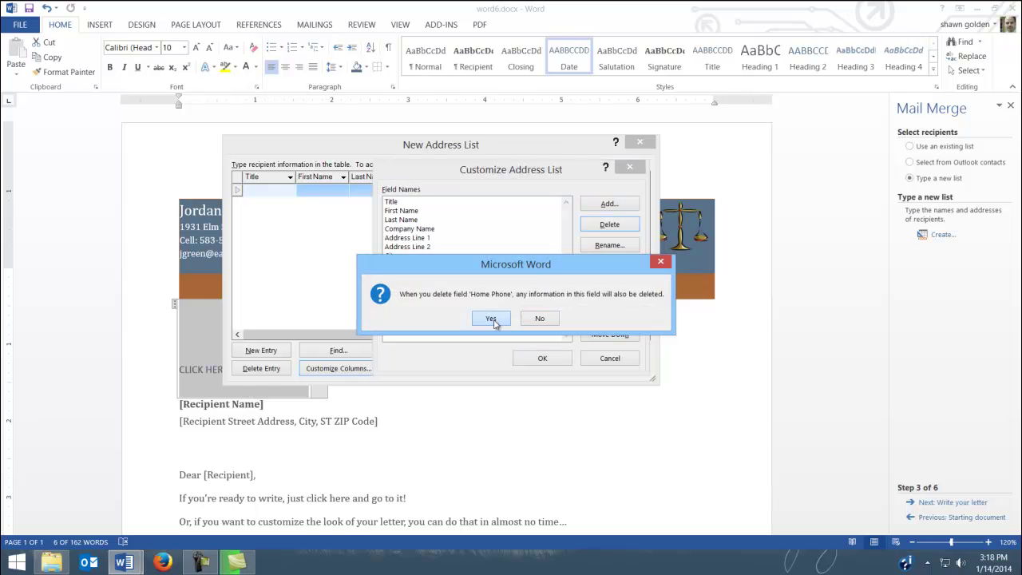
{"action": "left_click", "coordinate": [490, 318]}
{"action": "left_click", "coordinate": [414, 285]}
{"action": "left_click", "coordinate": [607, 225]}
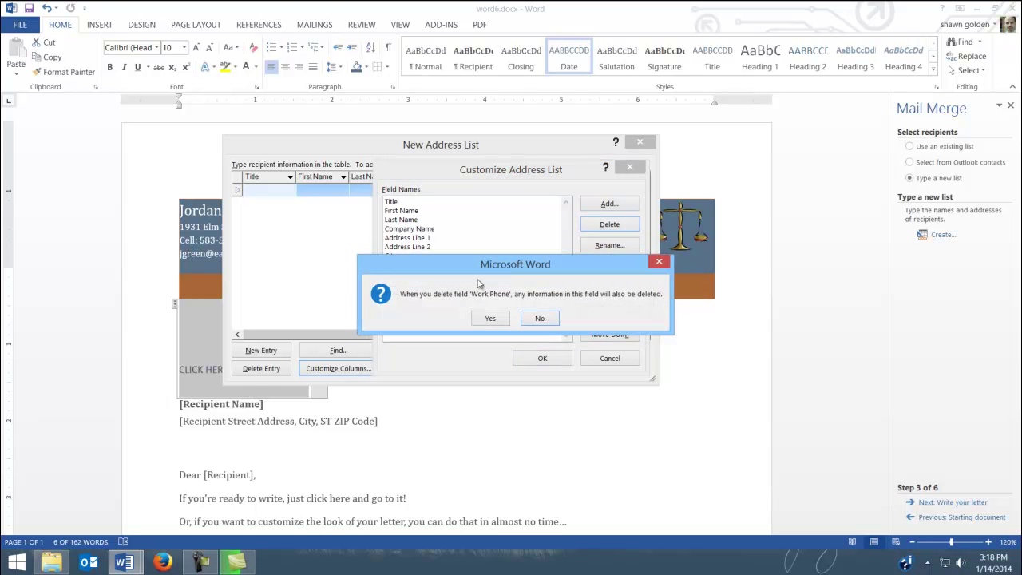
{"action": "left_click", "coordinate": [492, 319]}
{"action": "left_click", "coordinate": [410, 285]}
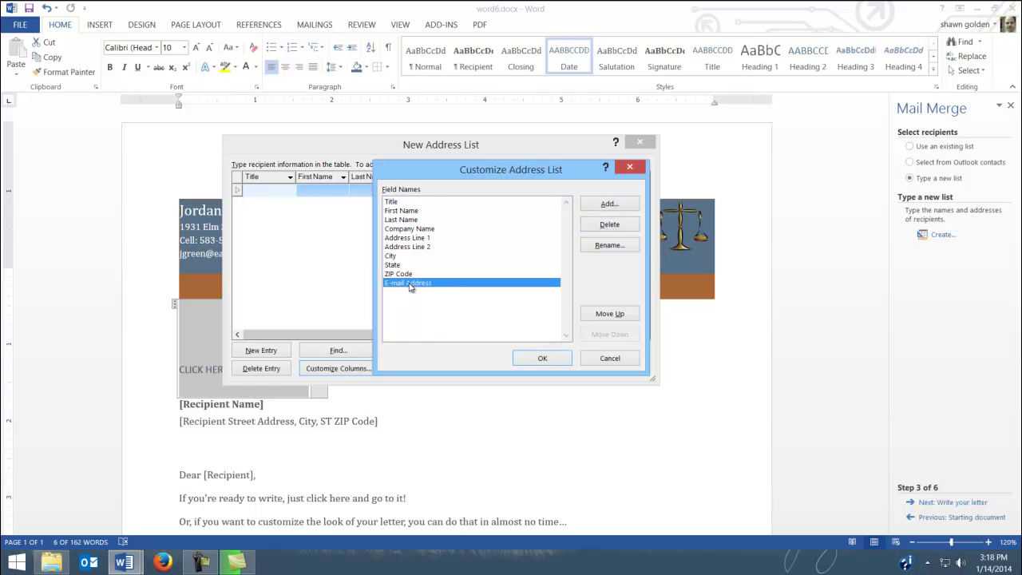
{"action": "left_click", "coordinate": [609, 224]}
{"action": "left_click", "coordinate": [484, 321]}
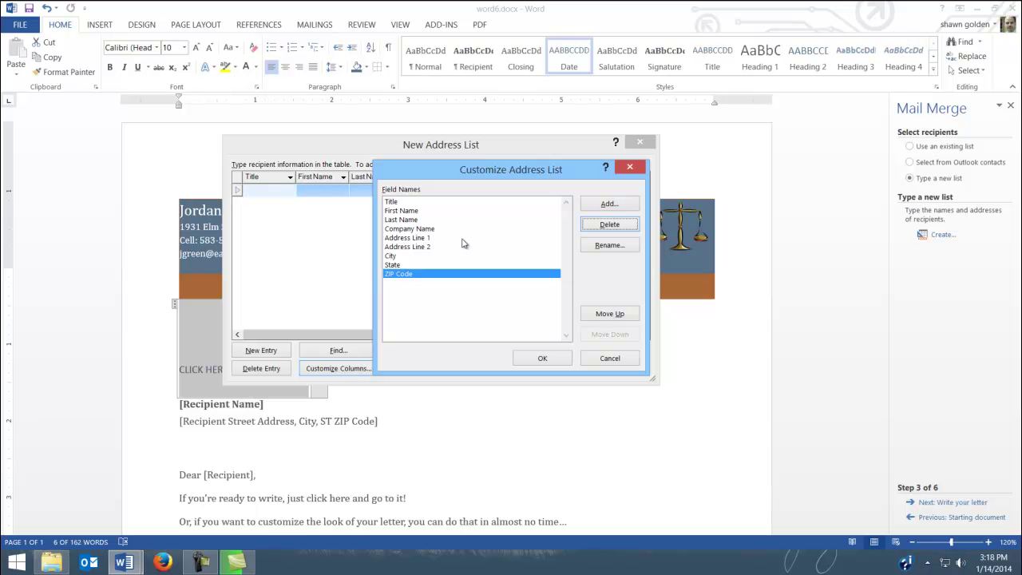
Step: With Title selected, add two new fields named 'Position' and 'Job Fair'
{"action": "left_click_drag", "start_coordinate": [452, 178], "coordinate": [424, 157]}
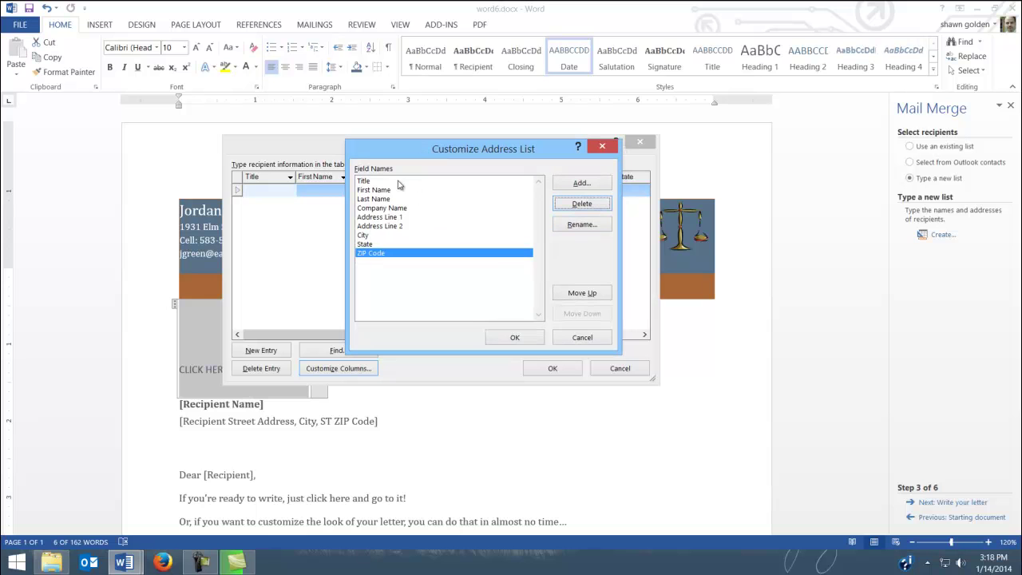
{"action": "left_click", "coordinate": [374, 183]}
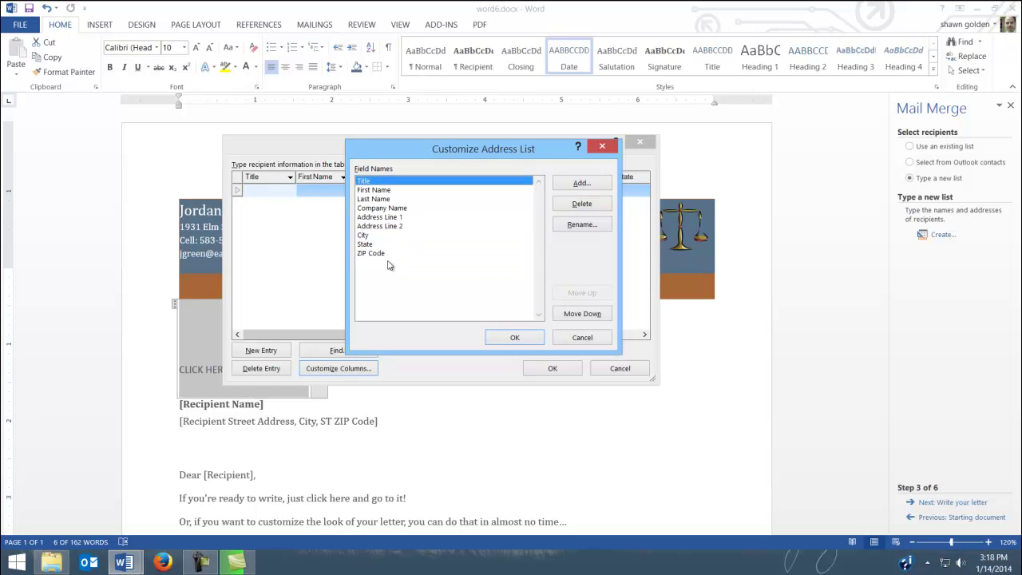
{"action": "left_click", "coordinate": [582, 184]}
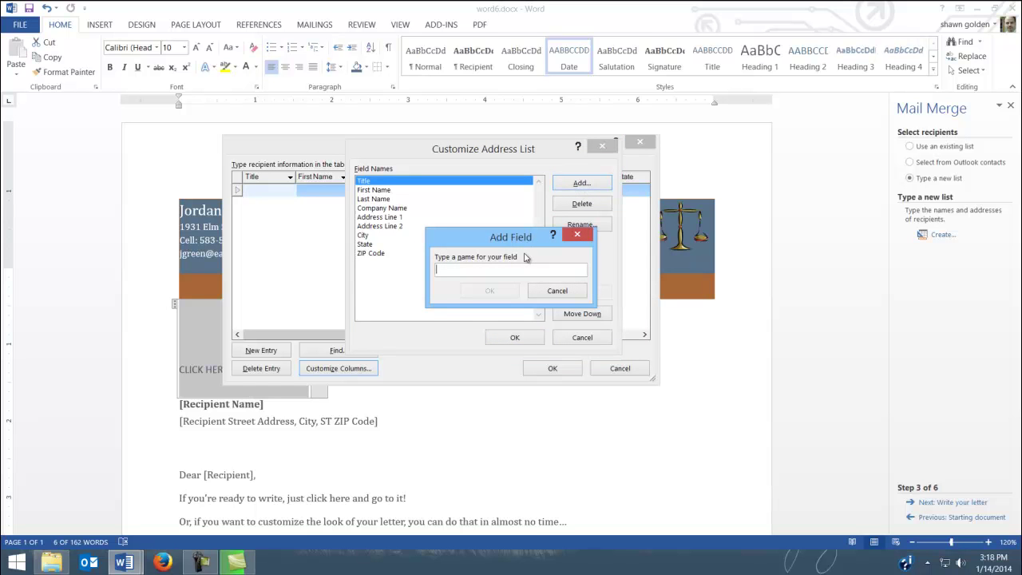
{"action": "type", "text": "Position"}
{"action": "left_click", "coordinate": [496, 291]}
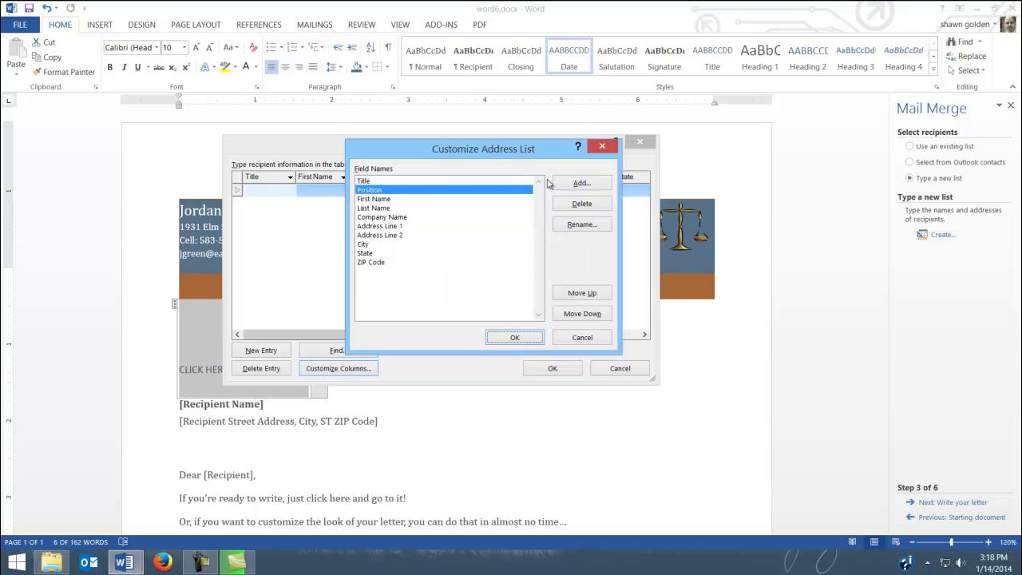
{"action": "left_click", "coordinate": [583, 183]}
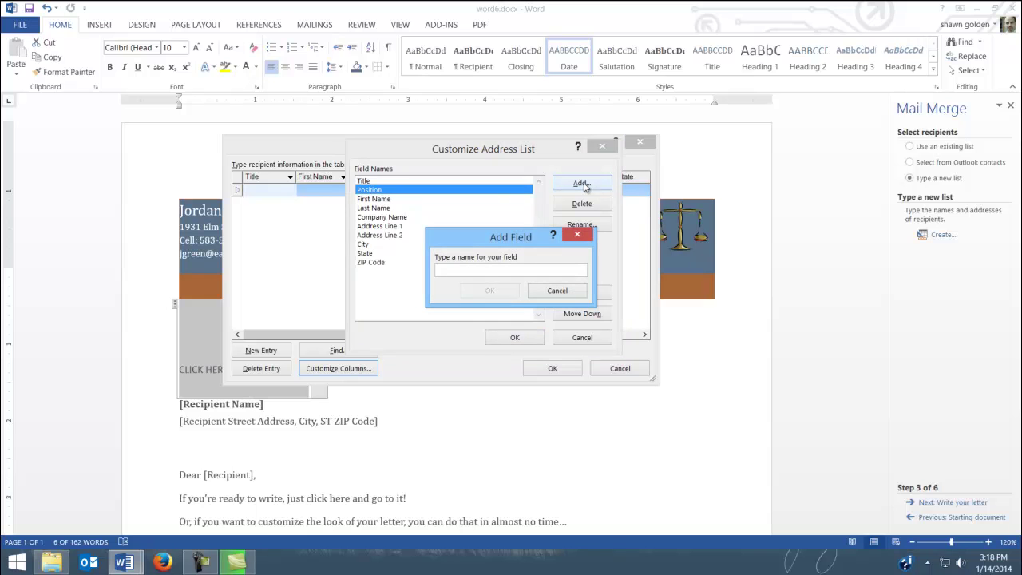
{"action": "type", "text": "Job Fair"}
{"action": "left_click", "coordinate": [491, 291]}
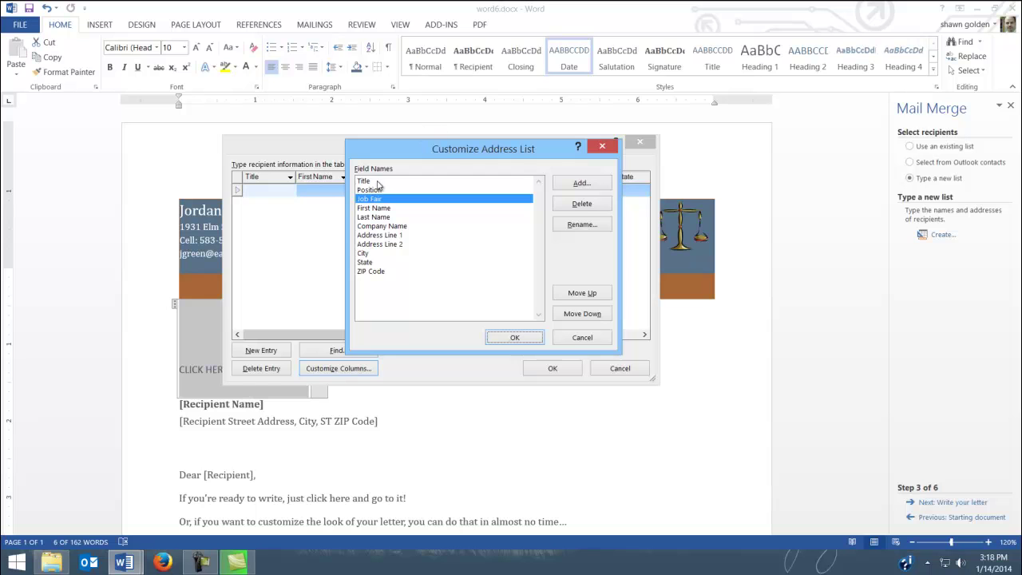
Step: Move the Position field down until it sits below ZIP Code
{"action": "left_click", "coordinate": [377, 182]}
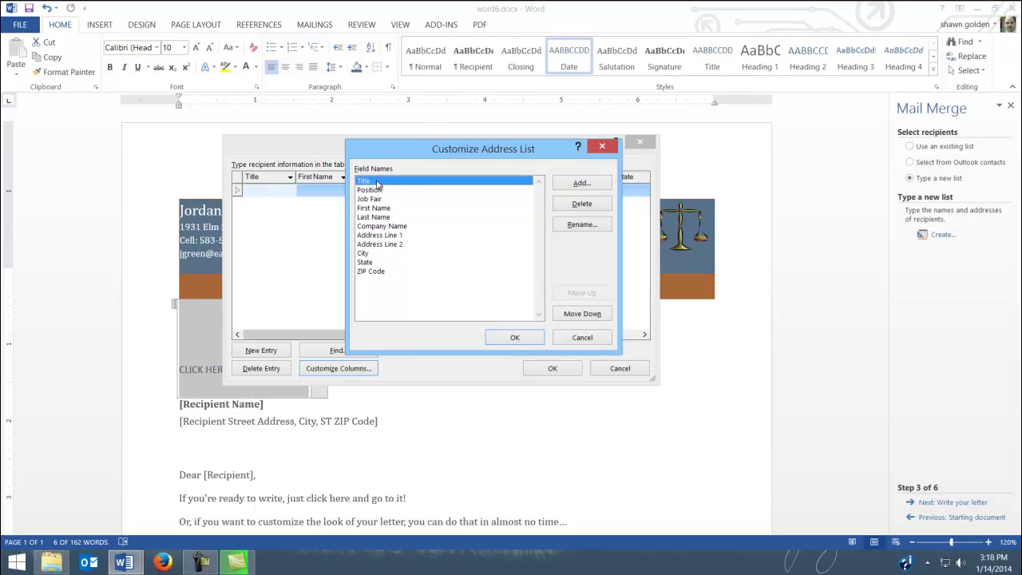
{"action": "left_click", "coordinate": [376, 193]}
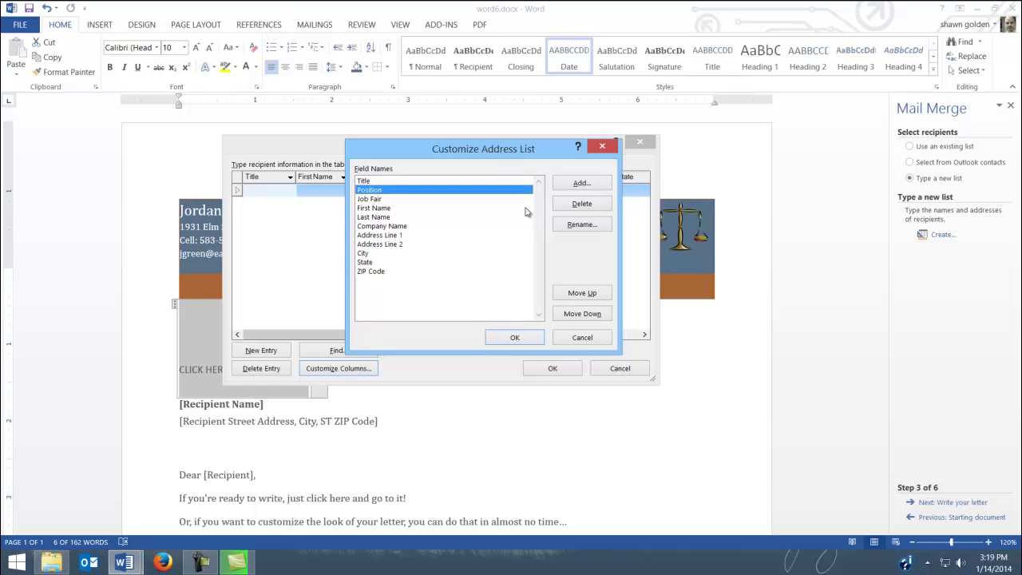
{"action": "left_click", "coordinate": [581, 294]}
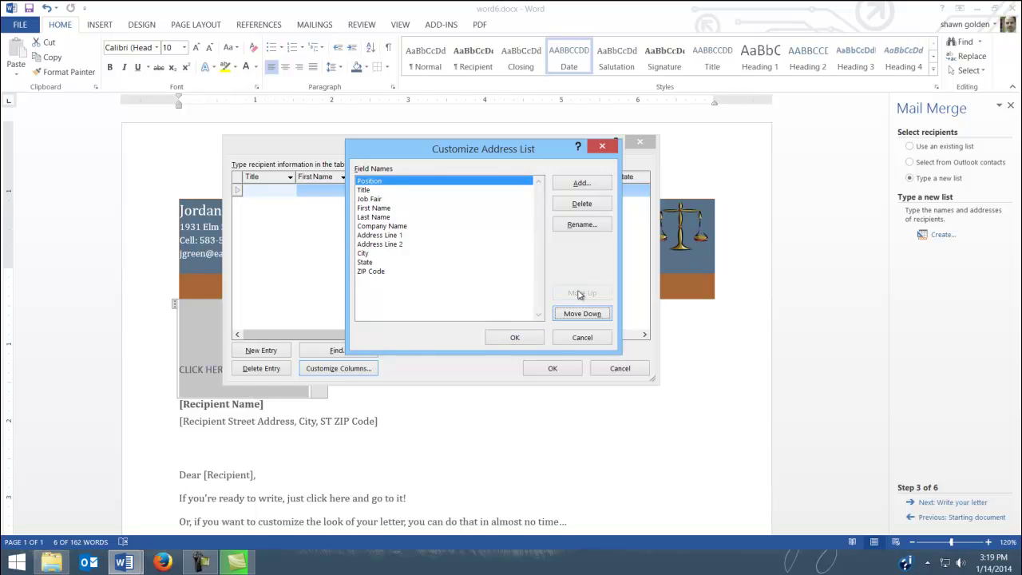
{"action": "left_click", "coordinate": [584, 318]}
{"action": "left_click", "coordinate": [585, 317]}
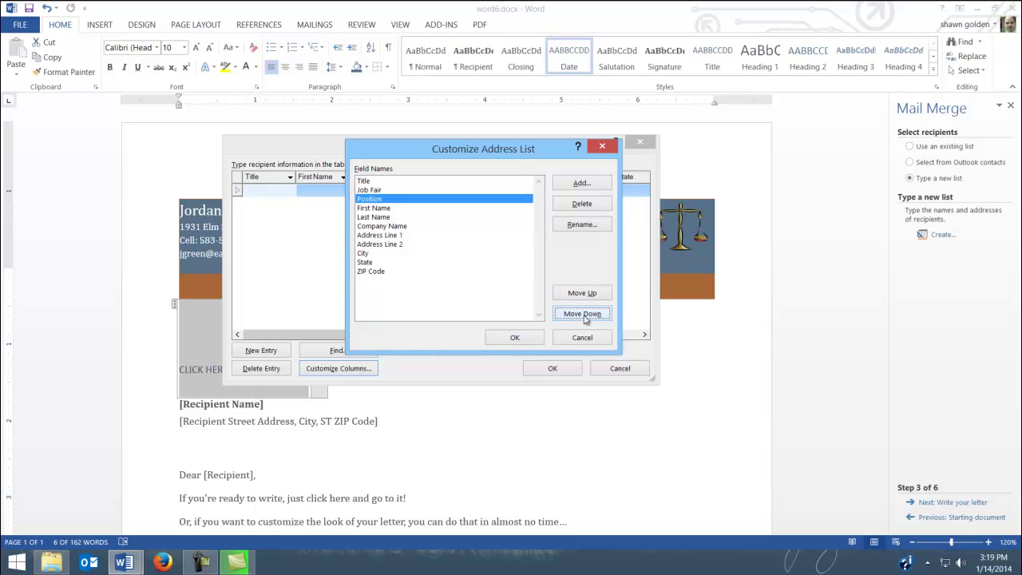
{"action": "left_click", "coordinate": [586, 319]}
{"action": "left_click", "coordinate": [585, 318]}
{"action": "left_click", "coordinate": [585, 318]}
{"action": "left_click", "coordinate": [585, 318]}
{"action": "left_click", "coordinate": [586, 318]}
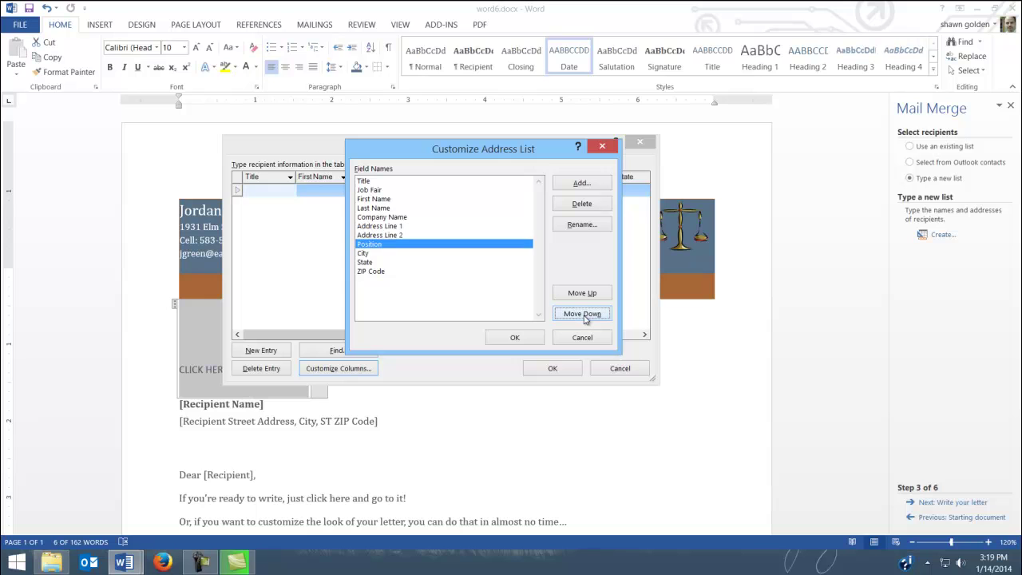
{"action": "left_click", "coordinate": [586, 318]}
{"action": "left_click", "coordinate": [586, 317]}
{"action": "left_click", "coordinate": [585, 317]}
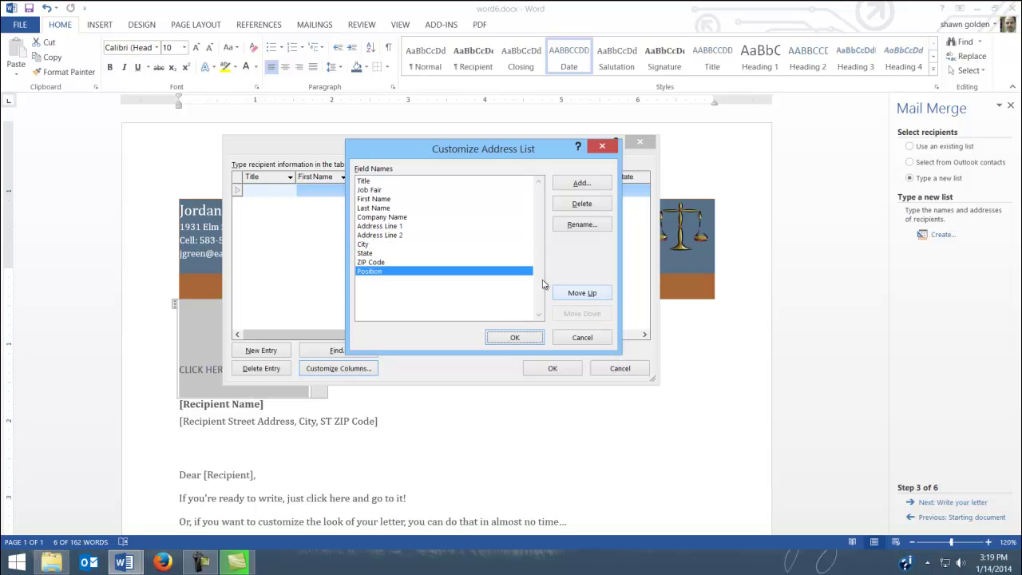
Step: Move the Job Fair field to the very end and confirm the new column order
{"action": "left_click", "coordinate": [373, 189]}
{"action": "left_click", "coordinate": [599, 314]}
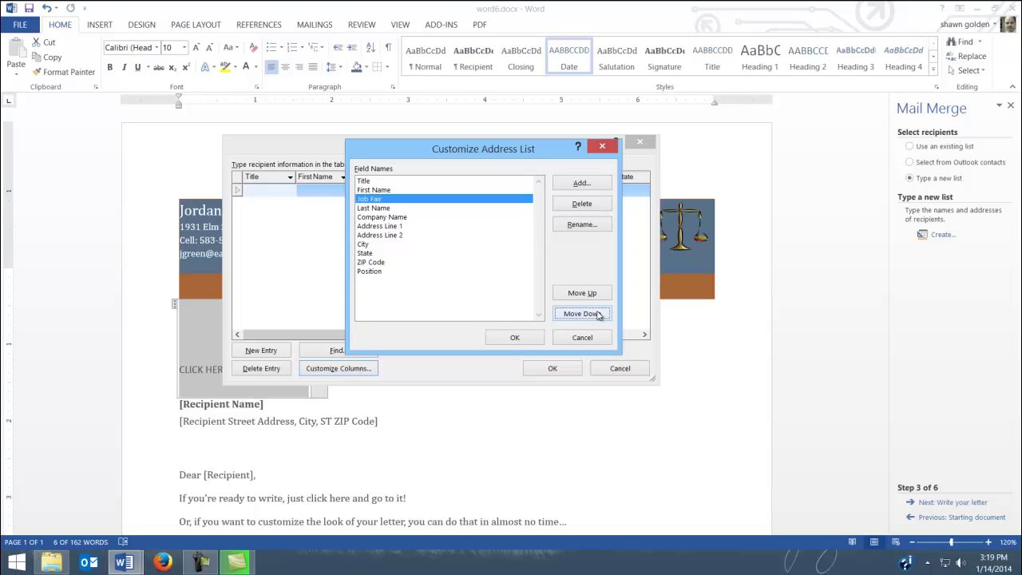
{"action": "left_click", "coordinate": [599, 315]}
{"action": "left_click", "coordinate": [599, 314]}
{"action": "left_click", "coordinate": [599, 315]}
{"action": "left_click", "coordinate": [599, 314]}
{"action": "left_click", "coordinate": [599, 315]}
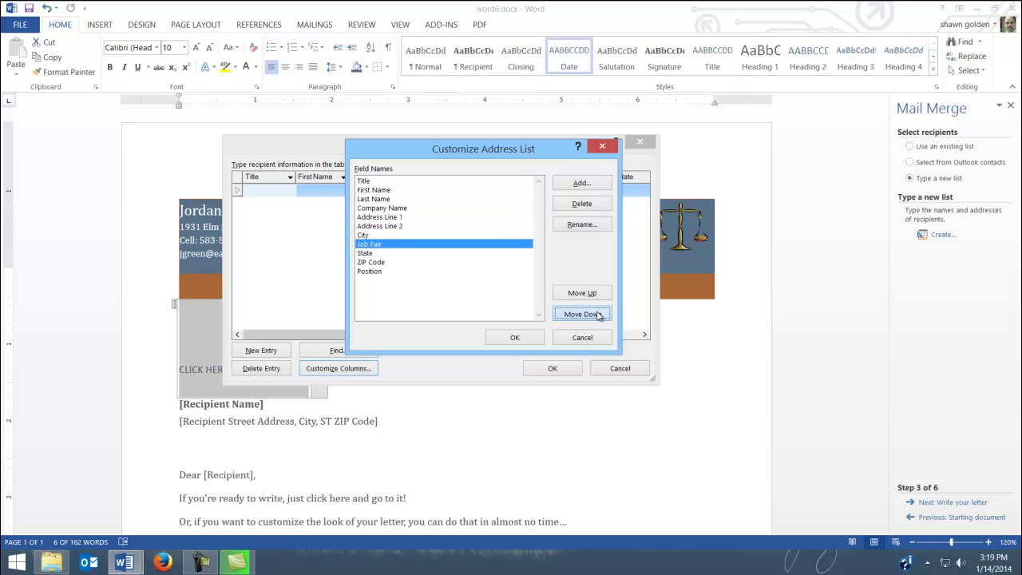
{"action": "left_click", "coordinate": [599, 314]}
{"action": "left_click", "coordinate": [599, 314]}
{"action": "left_click", "coordinate": [599, 315]}
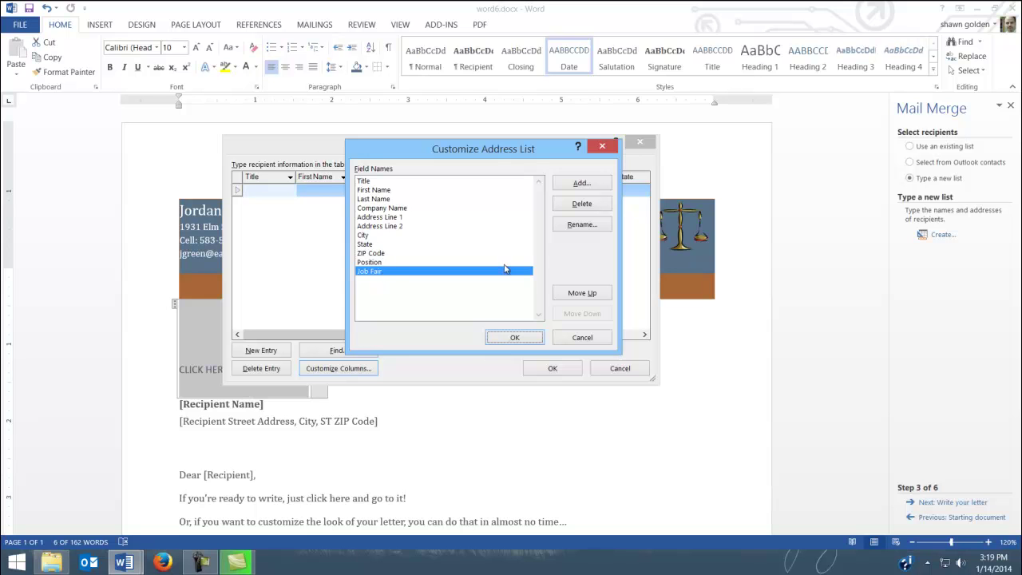
{"action": "left_click", "coordinate": [515, 337]}
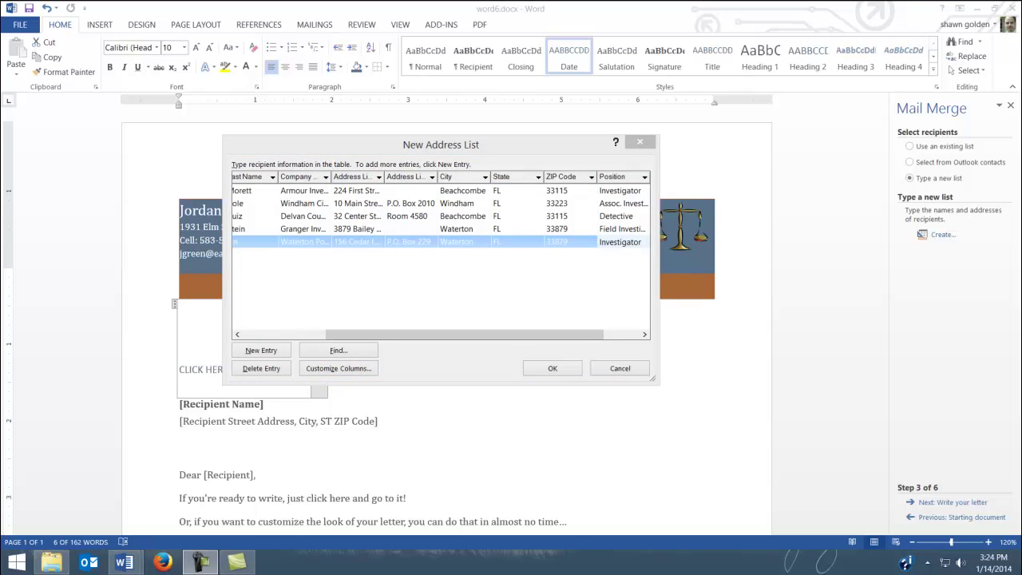
Step: Fill the last record's Job Fair with 'Pontiac' and Position with 'Investigator', then finish the list
{"action": "left_click", "coordinate": [655, 250]}
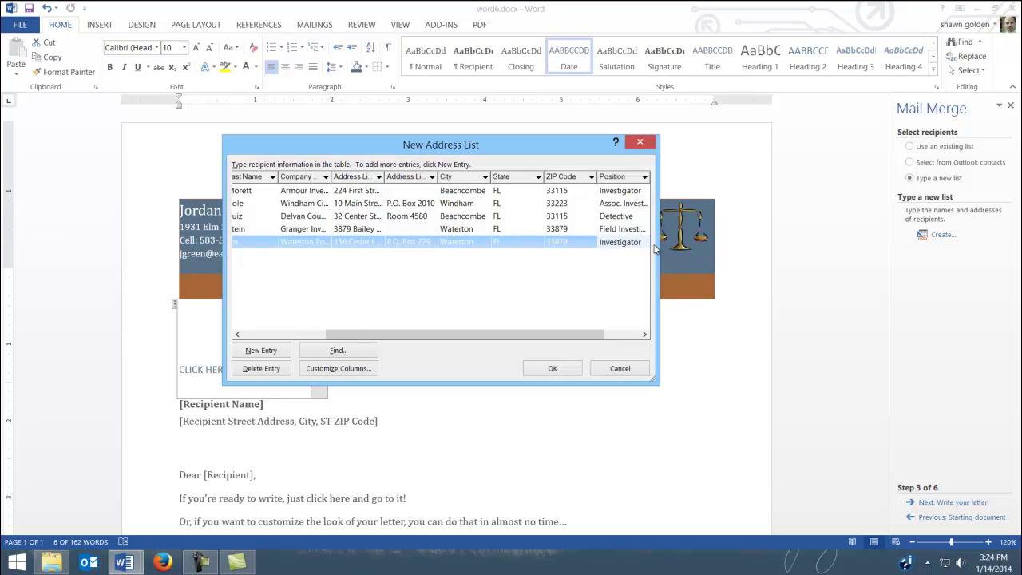
{"action": "key", "text": "Tab"}
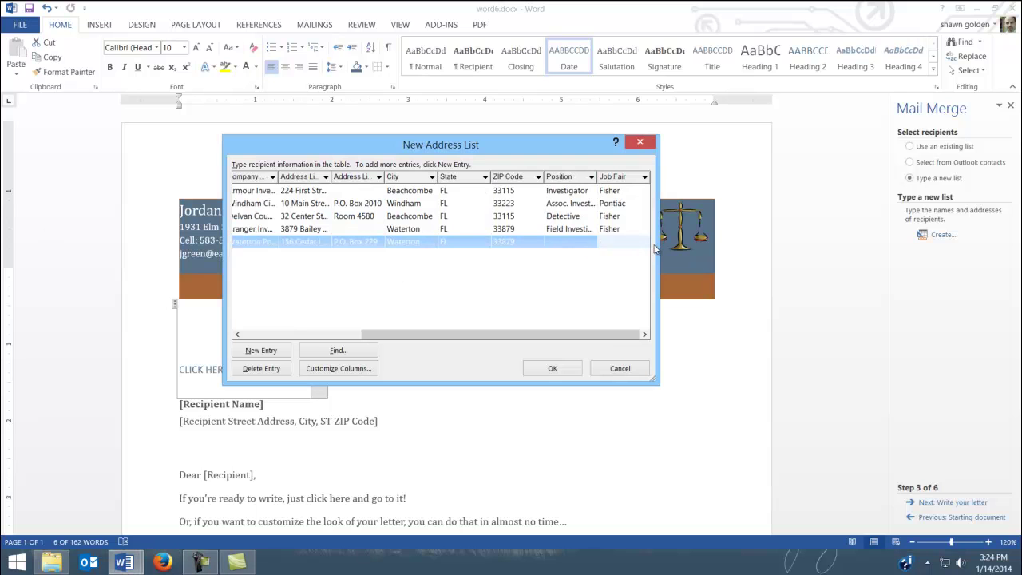
{"action": "type", "text": "Pontiac"}
{"action": "left_click", "coordinate": [576, 241]}
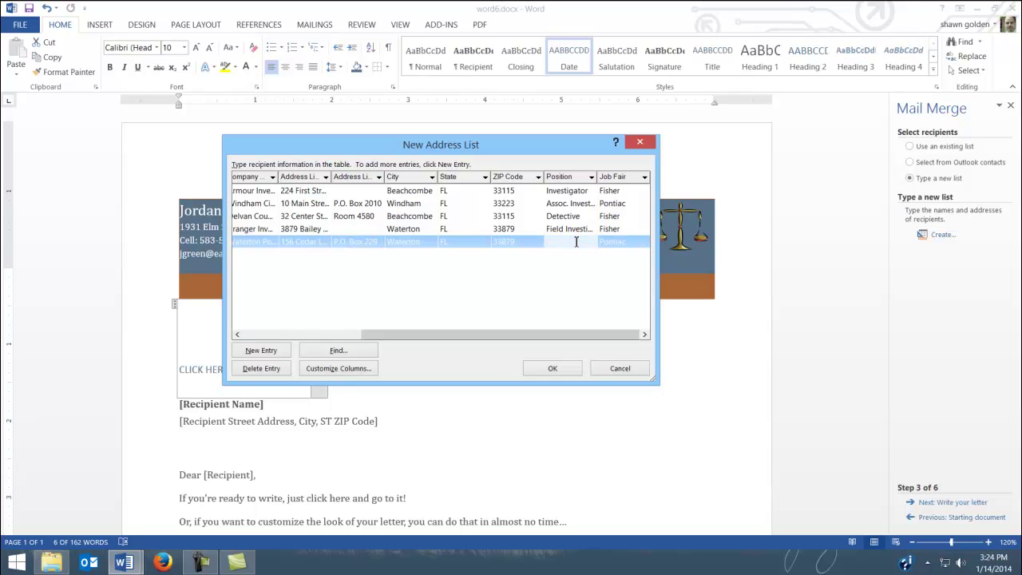
{"action": "type", "text": "Investigator"}
{"action": "left_click_drag", "start_coordinate": [516, 149], "coordinate": [504, 142]}
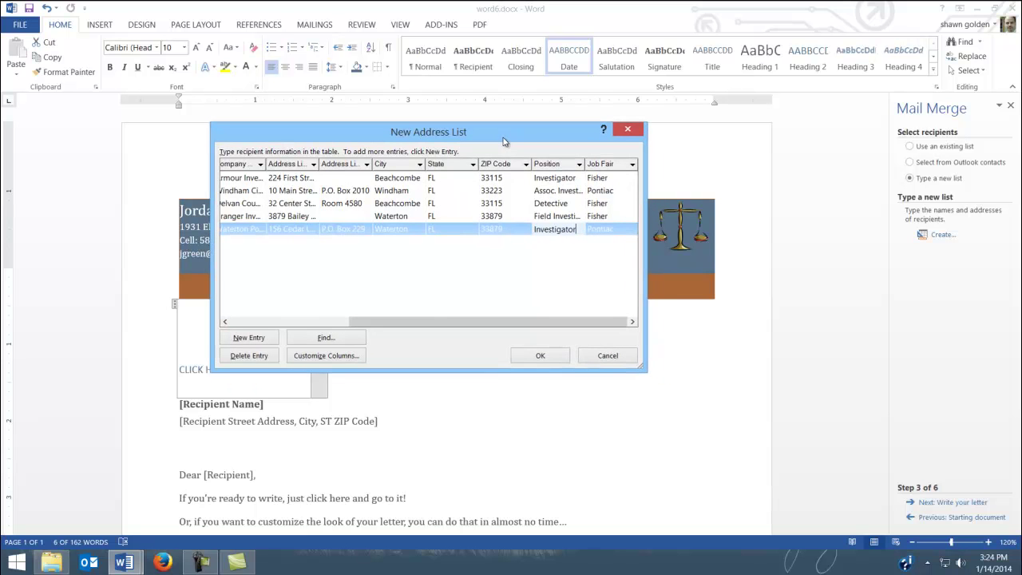
{"action": "left_click", "coordinate": [611, 215]}
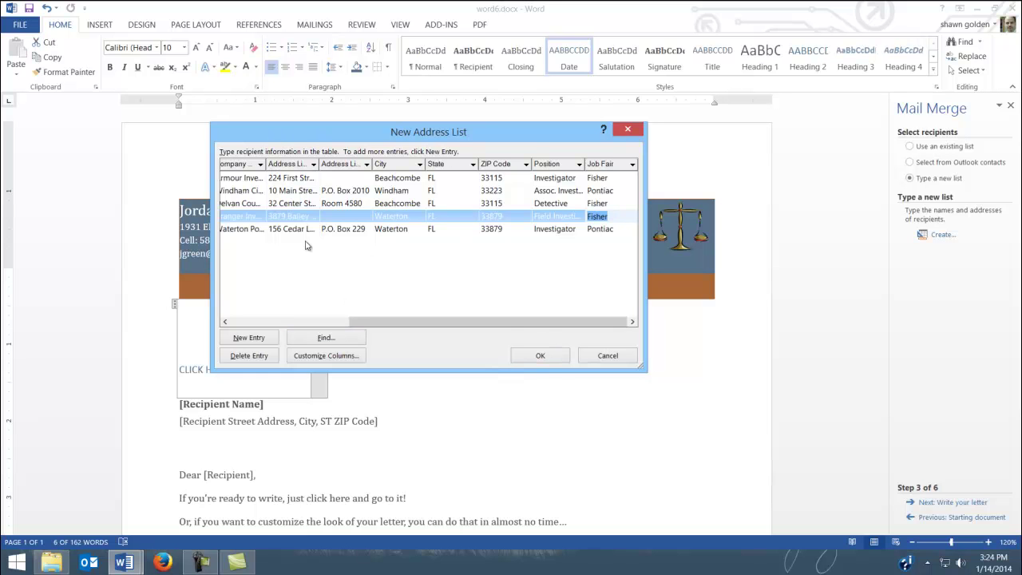
{"action": "left_click", "coordinate": [556, 357]}
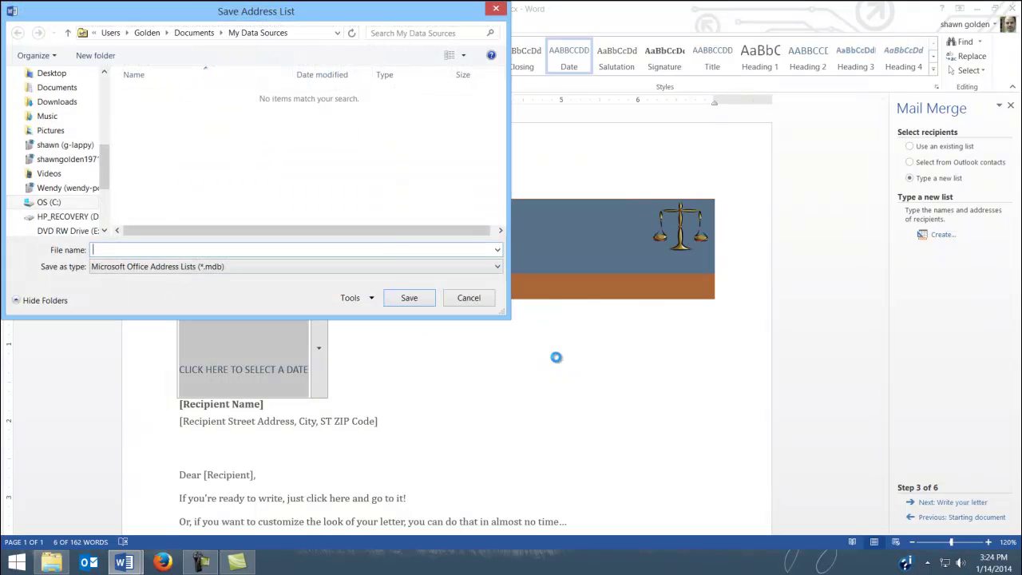
Step: Save the address list as 'Green Prospective Employers' in the 12000 folder on Kodak (K:)
{"action": "left_click_drag", "start_coordinate": [191, 5], "coordinate": [286, 67]}
{"action": "scroll", "coordinate": [200, 257], "scroll_direction": "down", "scroll_amount": 3}
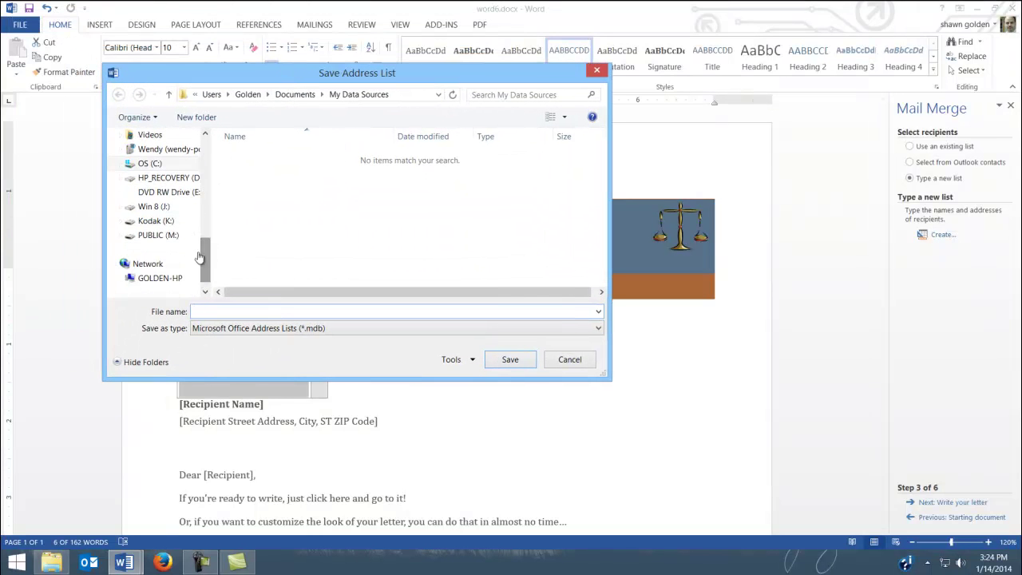
{"action": "left_click", "coordinate": [153, 221]}
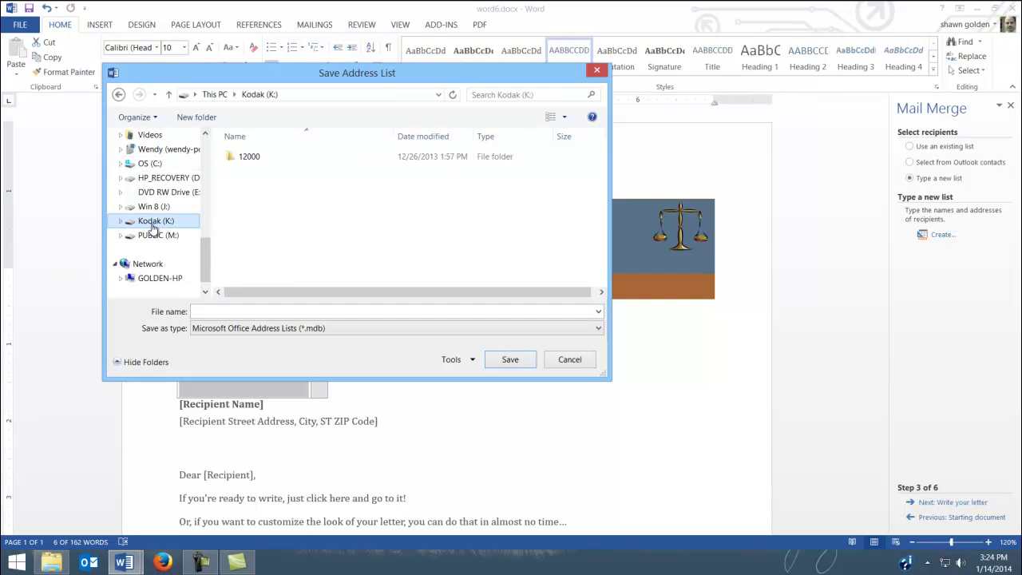
{"action": "double_click", "coordinate": [249, 158]}
{"action": "left_click", "coordinate": [251, 310]}
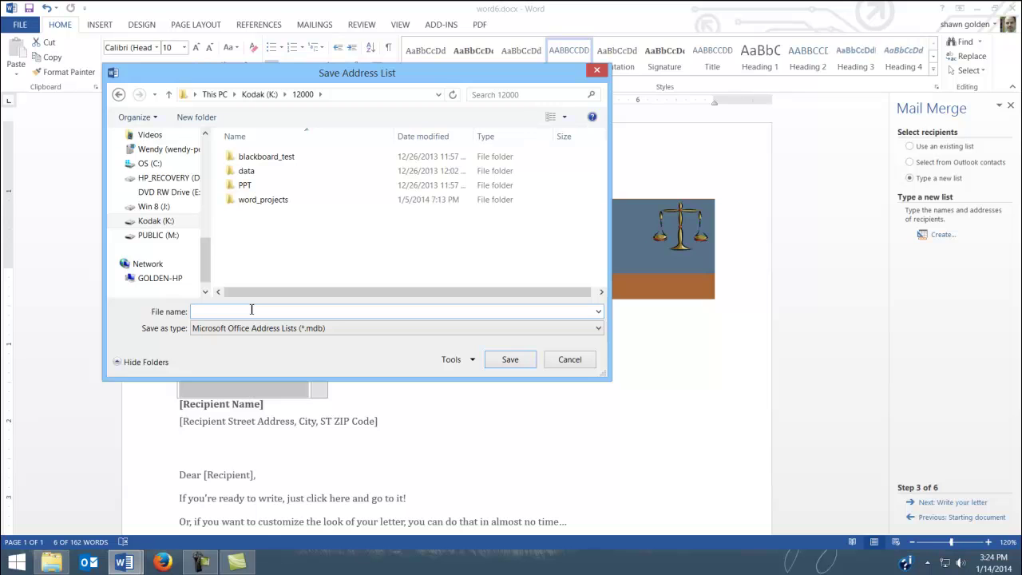
{"action": "type", "text": "GF"}
{"action": "type", "text": "een Pr"}
{"action": "type", "text": "ospecti"}
{"action": "type", "text": "ve "}
{"action": "type", "text": "Employer"}
{"action": "type", "text": "s"}
{"action": "left_click", "coordinate": [508, 360]}
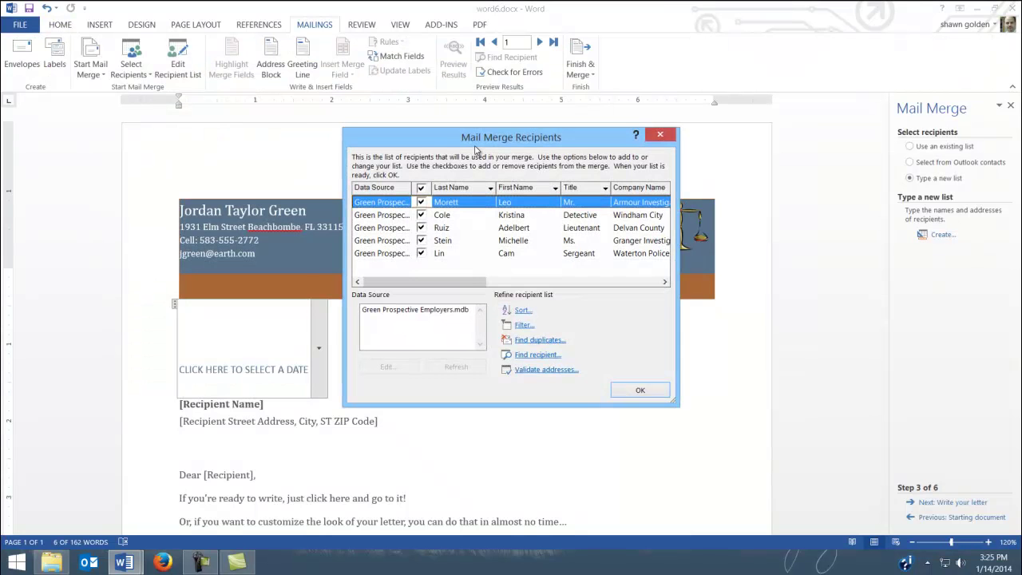
Step: Accept all five checked recipients from Green Prospective Employers for the merge
{"action": "left_click_drag", "start_coordinate": [472, 146], "coordinate": [434, 130]}
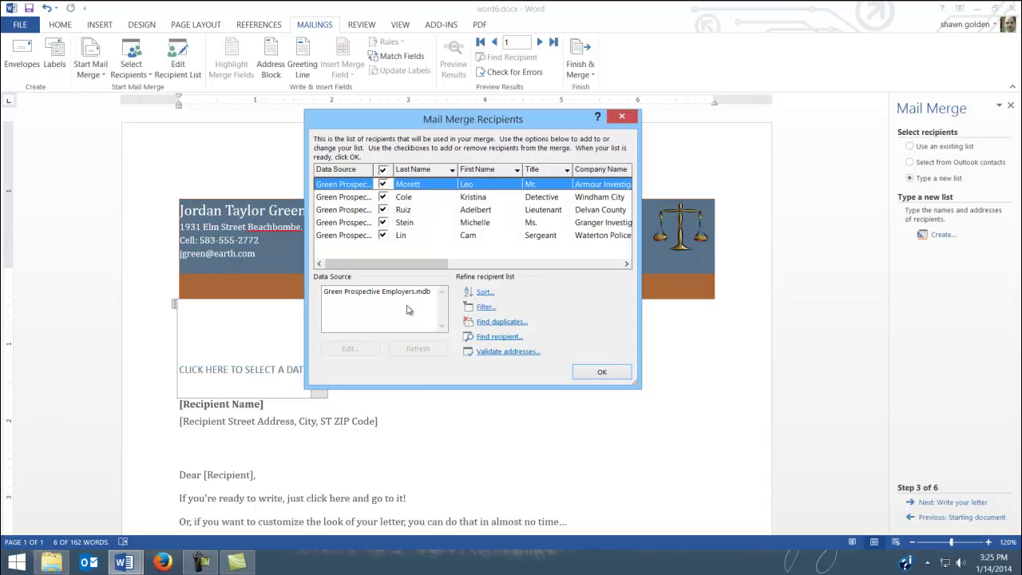
{"action": "left_click", "coordinate": [601, 374]}
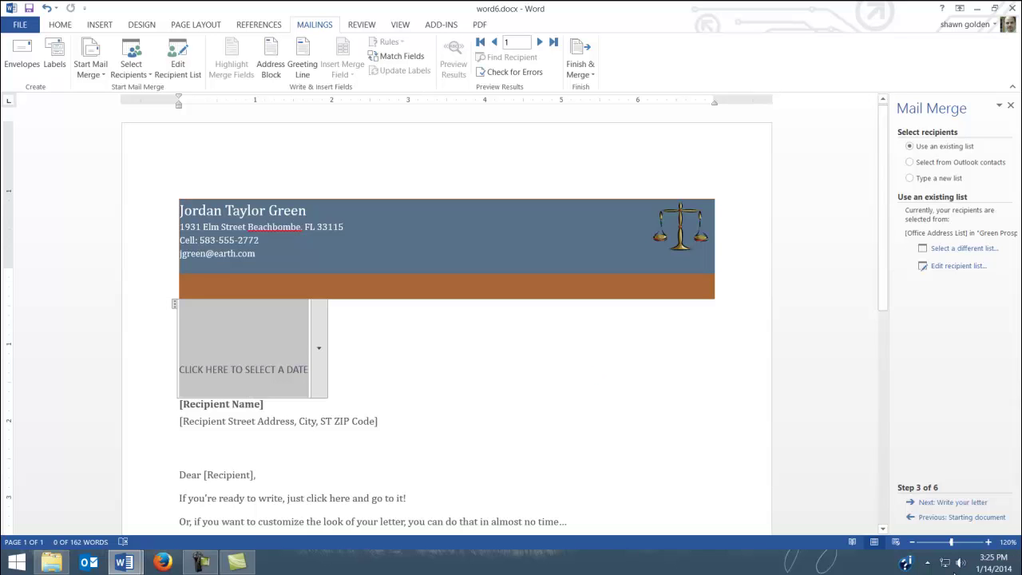
{"action": "left_click", "coordinate": [937, 519]}
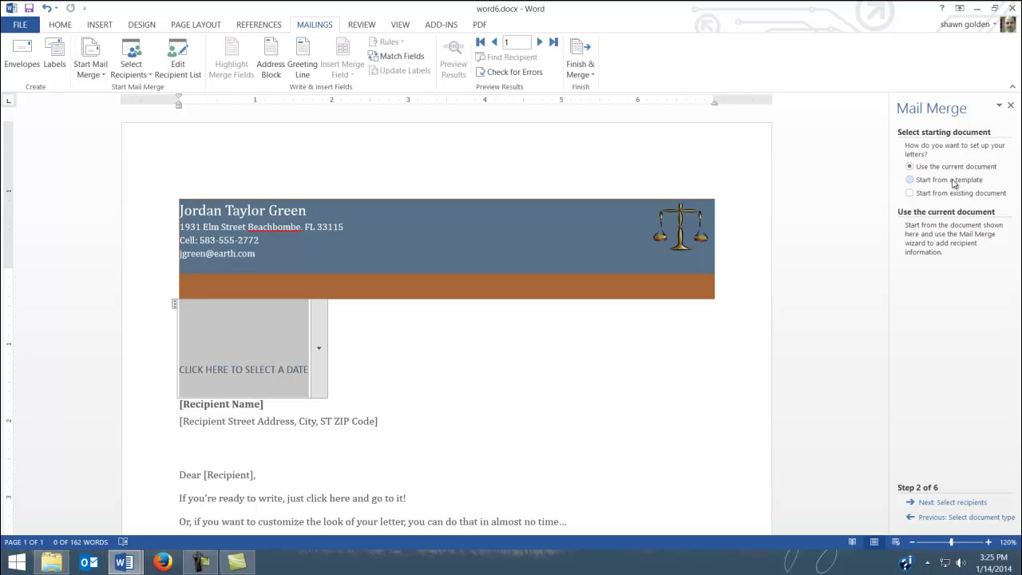
{"action": "left_click", "coordinate": [955, 502]}
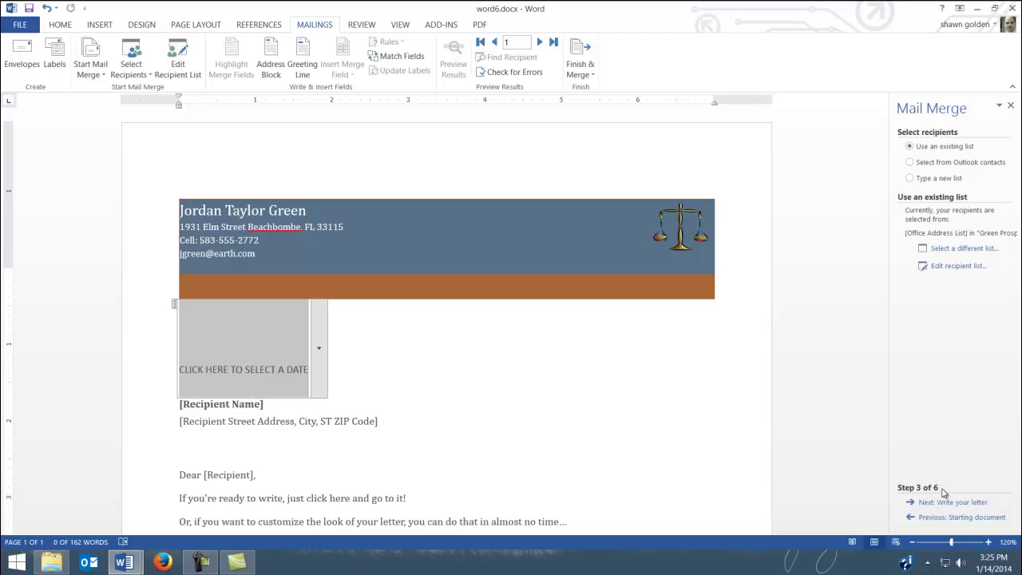